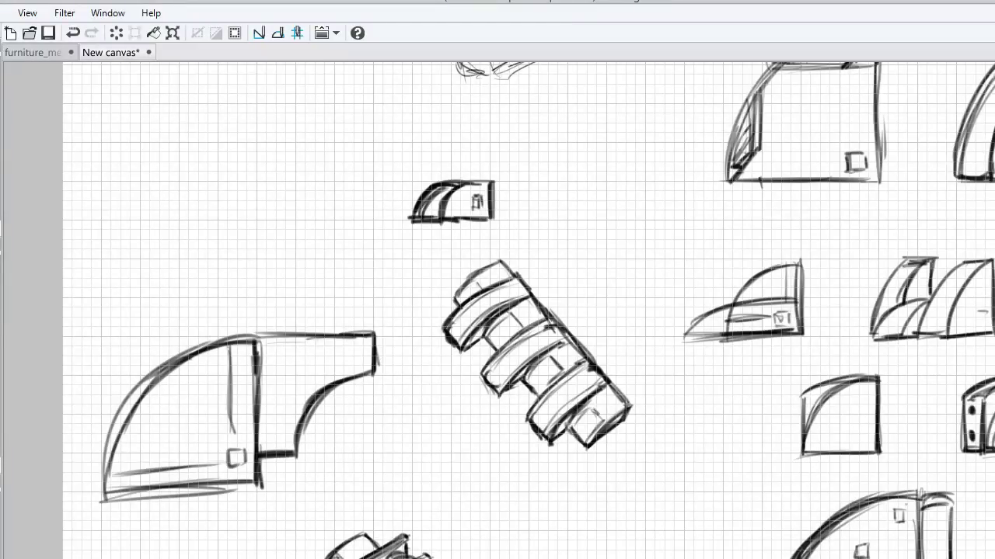
# Sketch a small quarter-circle profile about two major grid squares wide and high below the large quarter-circle piece.
pyautogui.moveTo(497, 311); pyautogui.dragTo(606, 192)
pyautogui.moveTo(535, 342); pyautogui.dragTo(524, 353)
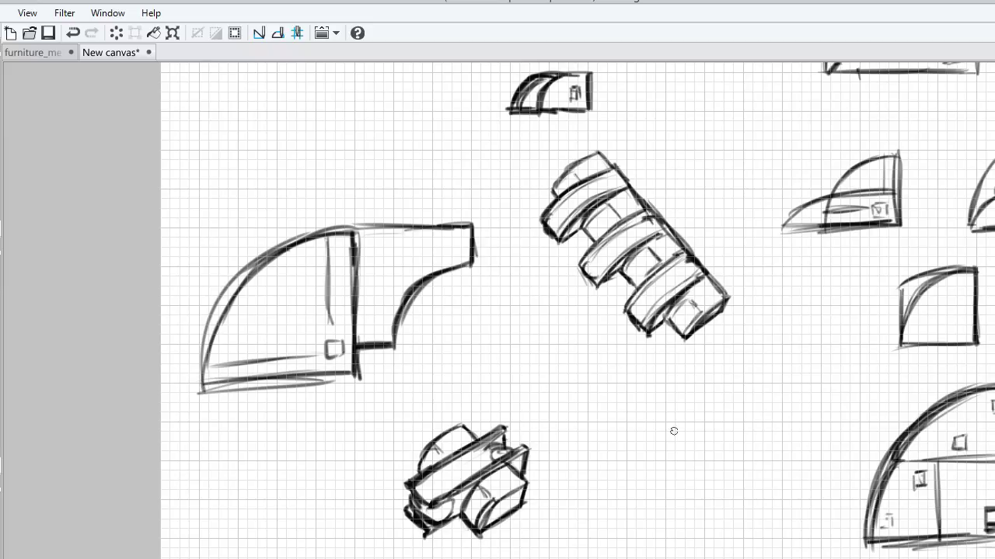
pyautogui.moveTo(276, 465); pyautogui.dragTo(212, 487)
pyautogui.hotkey('ctrl', 'z')
pyautogui.moveTo(276, 463)
pyautogui.mouseDown()
pyautogui.moveTo(222, 477)
pyautogui.moveTo(199, 536)
pyautogui.moveTo(274, 541)
pyautogui.mouseUp()
pyautogui.moveTo(275, 466); pyautogui.dragTo(276, 539)
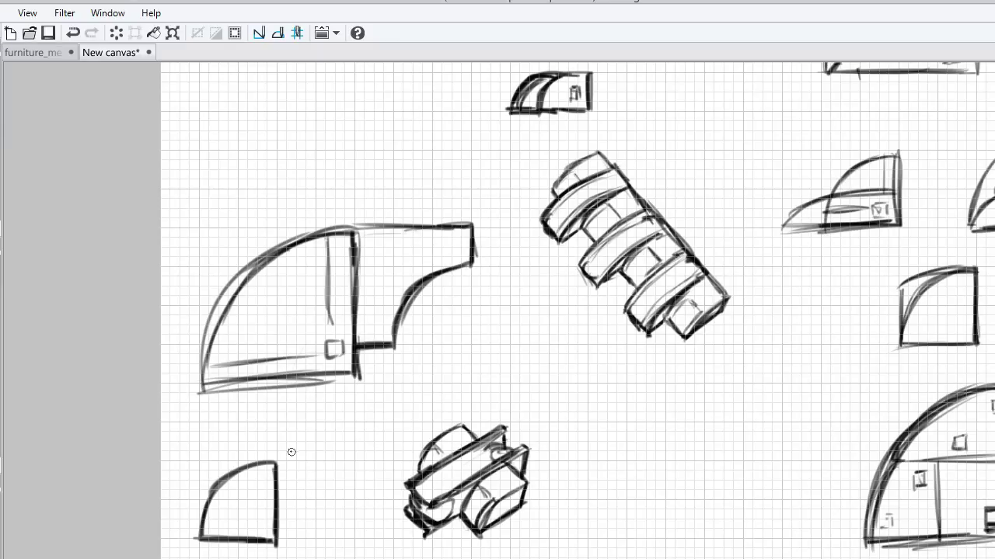
# Try a taller concave piece, about three major grid squares wide and high, beside the small quarter circle's straight edge.
pyautogui.moveTo(273, 434)
pyautogui.mouseDown()
pyautogui.moveTo(276, 466)
pyautogui.moveTo(276, 429)
pyautogui.moveTo(310, 422)
pyautogui.moveTo(299, 422)
pyautogui.mouseUp()
pyautogui.moveTo(276, 534)
pyautogui.mouseDown()
pyautogui.moveTo(369, 536)
pyautogui.moveTo(287, 542)
pyautogui.mouseUp()
pyautogui.moveTo(391, 502)
pyautogui.mouseDown()
pyautogui.moveTo(392, 541)
pyautogui.moveTo(365, 538)
pyautogui.moveTo(392, 538)
pyautogui.mouseUp()
pyautogui.moveTo(317, 427); pyautogui.dragTo(337, 473)
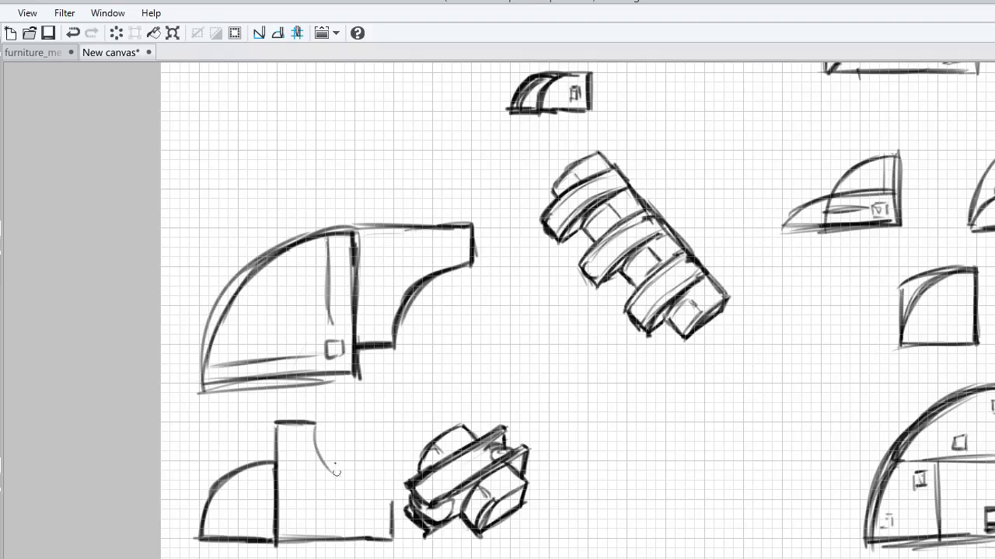
pyautogui.moveTo(319, 426); pyautogui.dragTo(346, 488)
pyautogui.hotkey('ctrl', 'z')
pyautogui.hotkey('ctrl', 'z')
pyautogui.moveTo(313, 428)
pyautogui.mouseDown()
pyautogui.moveTo(338, 486)
pyautogui.moveTo(381, 500)
pyautogui.mouseUp()
pyautogui.moveTo(359, 496); pyautogui.dragTo(385, 502)
pyautogui.moveTo(327, 467); pyautogui.dragTo(384, 502)
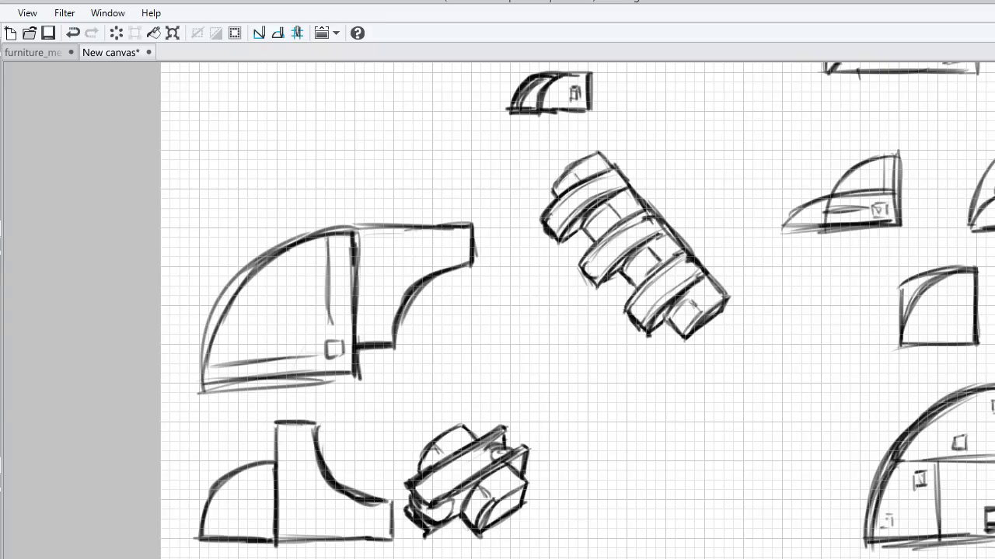
pyautogui.moveTo(342, 435)
pyautogui.mouseDown()
pyautogui.moveTo(322, 422)
pyautogui.moveTo(324, 444)
pyautogui.moveTo(365, 501)
pyautogui.moveTo(380, 499)
pyautogui.moveTo(381, 542)
pyautogui.moveTo(364, 539)
pyautogui.mouseUp()
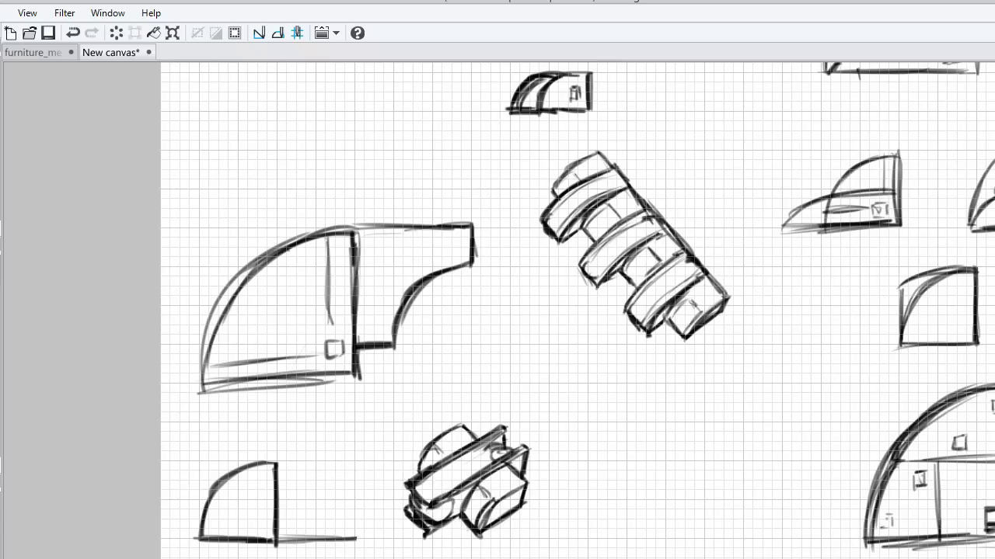
# Sketch a concave piece about two major grid squares wide against the small quarter circle, matching its height.
pyautogui.moveTo(274, 464)
pyautogui.mouseDown()
pyautogui.moveTo(300, 468)
pyautogui.moveTo(325, 522)
pyautogui.moveTo(356, 518)
pyautogui.moveTo(356, 539)
pyautogui.moveTo(297, 459)
pyautogui.mouseUp()
pyautogui.hotkey('ctrl', 'z')
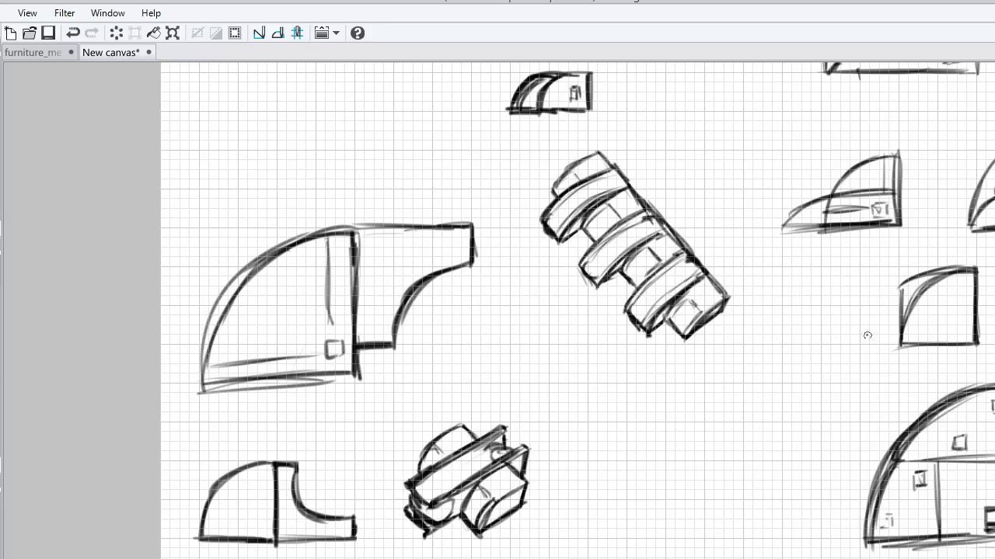
# Redraw the concave bracket on the large quarter circle's straight edge, about two major grid squares wide and high.
pyautogui.moveTo(497, 311); pyautogui.dragTo(498, 258)
pyautogui.moveTo(395, 209)
pyautogui.mouseDown()
pyautogui.moveTo(428, 233)
pyautogui.moveTo(459, 184)
pyautogui.moveTo(398, 284)
pyautogui.moveTo(373, 292)
pyautogui.mouseUp()
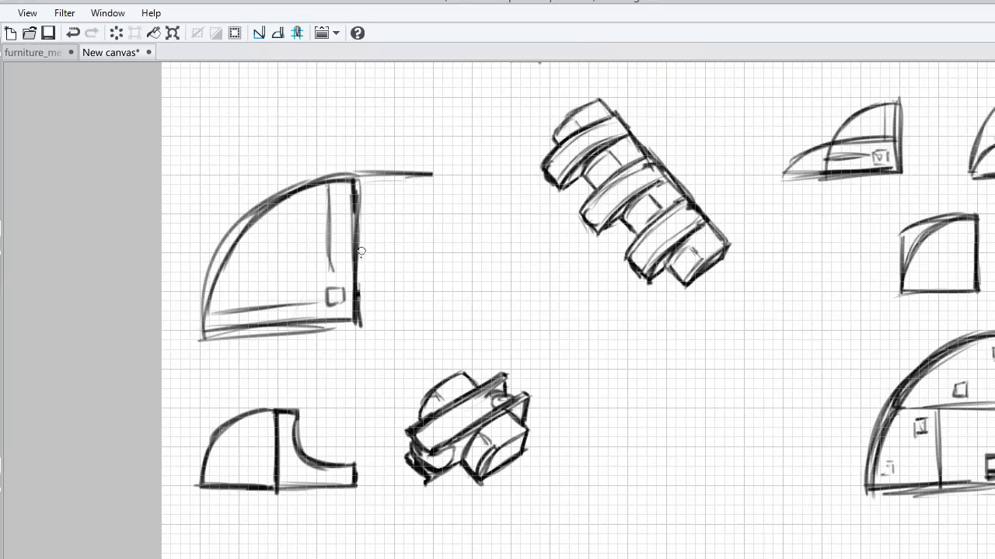
pyautogui.moveTo(356, 253); pyautogui.dragTo(377, 253)
pyautogui.moveTo(432, 181)
pyautogui.mouseDown()
pyautogui.moveTo(432, 190)
pyautogui.moveTo(433, 176)
pyautogui.moveTo(374, 227)
pyautogui.mouseUp()
pyautogui.moveTo(394, 202)
pyautogui.mouseDown()
pyautogui.moveTo(376, 258)
pyautogui.moveTo(424, 192)
pyautogui.moveTo(377, 224)
pyautogui.mouseUp()
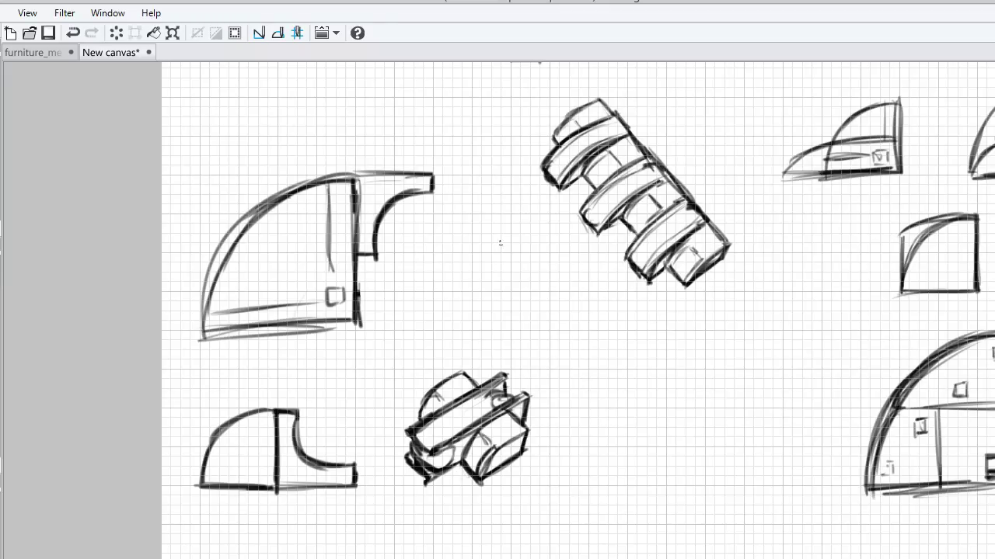
# Sketch a mirrored concave bracket directly beneath the upper one, reaching down to the large quarter circle's base.
pyautogui.moveTo(376, 258)
pyautogui.mouseDown()
pyautogui.moveTo(376, 285)
pyautogui.moveTo(419, 307)
pyautogui.mouseUp()
pyautogui.hotkey('ctrl', 'z')
pyautogui.moveTo(377, 263)
pyautogui.mouseDown()
pyautogui.moveTo(399, 297)
pyautogui.moveTo(429, 308)
pyautogui.mouseUp()
pyautogui.moveTo(392, 291); pyautogui.dragTo(422, 303)
pyautogui.hotkey('ctrl', 'z')
pyautogui.hotkey('ctrl', 'z')
pyautogui.hotkey('ctrl', 'z')
pyautogui.hotkey('ctrl', 'z')
pyautogui.hotkey('ctrl', 'z')
pyautogui.moveTo(375, 245)
pyautogui.mouseDown()
pyautogui.moveTo(378, 289)
pyautogui.moveTo(426, 308)
pyautogui.moveTo(430, 328)
pyautogui.mouseUp()
pyautogui.moveTo(363, 329); pyautogui.dragTo(432, 328)
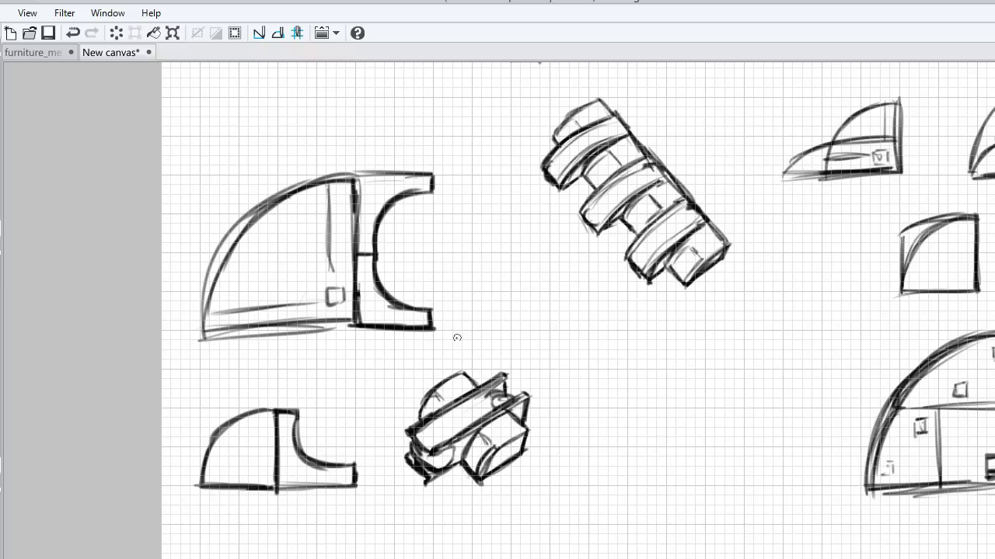
# Try a vertical line closing the open side of the two concave brackets.
pyautogui.moveTo(431, 177); pyautogui.dragTo(431, 317)
pyautogui.moveTo(432, 210); pyautogui.dragTo(431, 317)
pyautogui.moveTo(430, 318); pyautogui.dragTo(430, 193)
pyautogui.hotkey('ctrl', 'z')
pyautogui.hotkey('ctrl', 'z')
pyautogui.hotkey('ctrl', 'z')
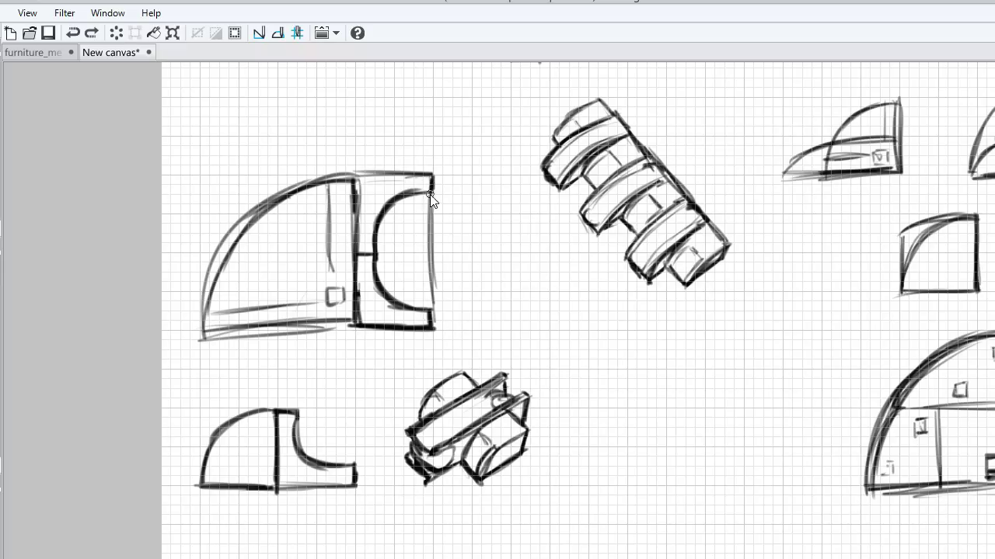
pyautogui.hotkey('ctrl', 'z')
pyautogui.hotkey('ctrl', 'z')
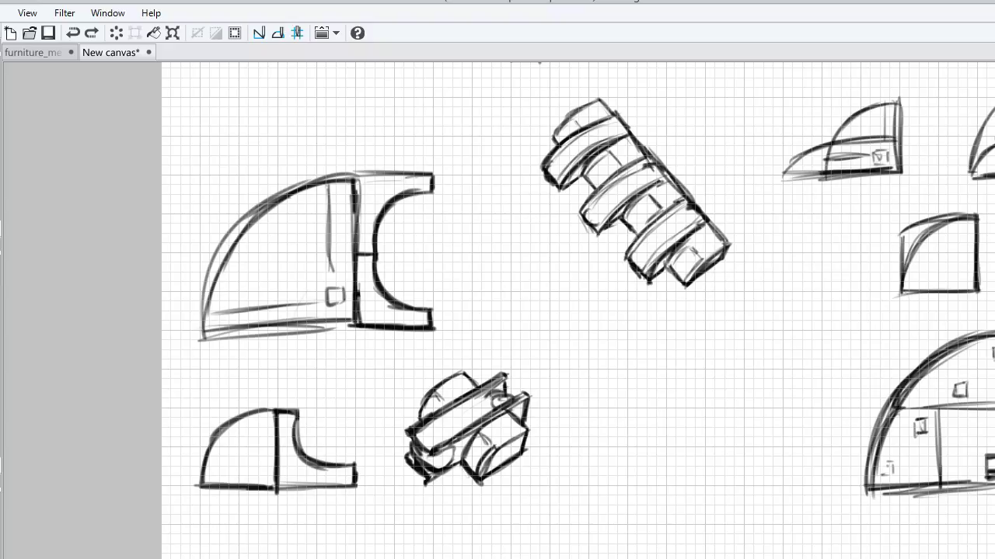
# Sketch a large quarter-circle arc rising from the top corner of the large piece, above the concave brackets.
pyautogui.moveTo(578, 311); pyautogui.dragTo(426, 452)
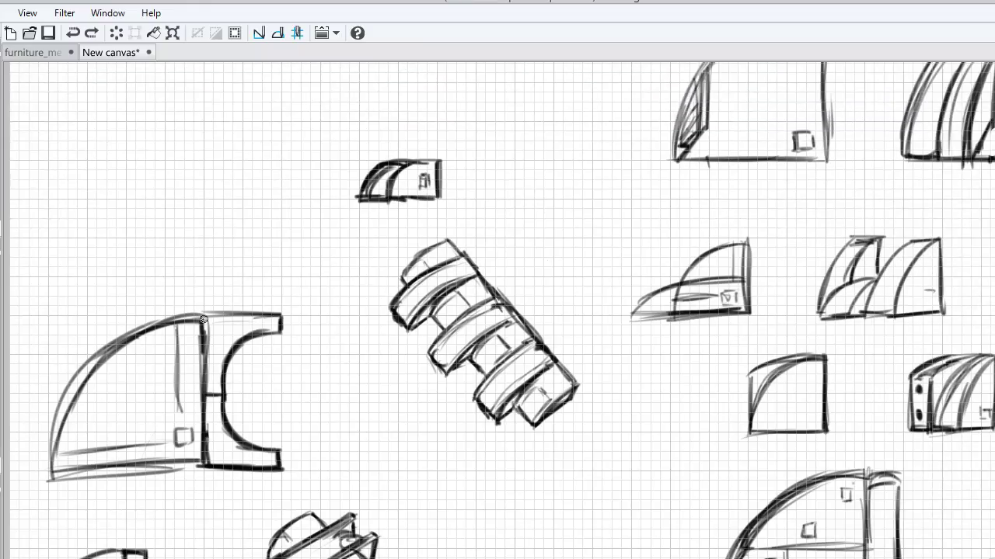
pyautogui.moveTo(206, 310); pyautogui.dragTo(275, 222)
pyautogui.hotkey('ctrl', 'z')
pyautogui.moveTo(208, 313)
pyautogui.mouseDown()
pyautogui.moveTo(266, 199)
pyautogui.moveTo(216, 270)
pyautogui.mouseUp()
pyautogui.moveTo(208, 309)
pyautogui.mouseDown()
pyautogui.moveTo(280, 201)
pyautogui.moveTo(340, 189)
pyautogui.mouseUp()
pyautogui.moveTo(252, 219)
pyautogui.mouseDown()
pyautogui.moveTo(362, 193)
pyautogui.moveTo(308, 173)
pyautogui.moveTo(216, 253)
pyautogui.moveTo(211, 300)
pyautogui.mouseUp()
pyautogui.hotkey('ctrl', 'z')
pyautogui.hotkey('ctrl', 'z')
pyautogui.hotkey('ctrl', 'z')
pyautogui.hotkey('ctrl', 'z')
# Reinforce the lower part of the new arc and add a horizontal base line beneath it, extending over the brackets.
pyautogui.moveTo(210, 275)
pyautogui.mouseDown()
pyautogui.moveTo(328, 169)
pyautogui.moveTo(213, 299)
pyautogui.mouseUp()
pyautogui.moveTo(223, 249); pyautogui.dragTo(206, 316)
pyautogui.moveTo(214, 317); pyautogui.dragTo(310, 314)
pyautogui.moveTo(196, 319); pyautogui.dragTo(309, 311)
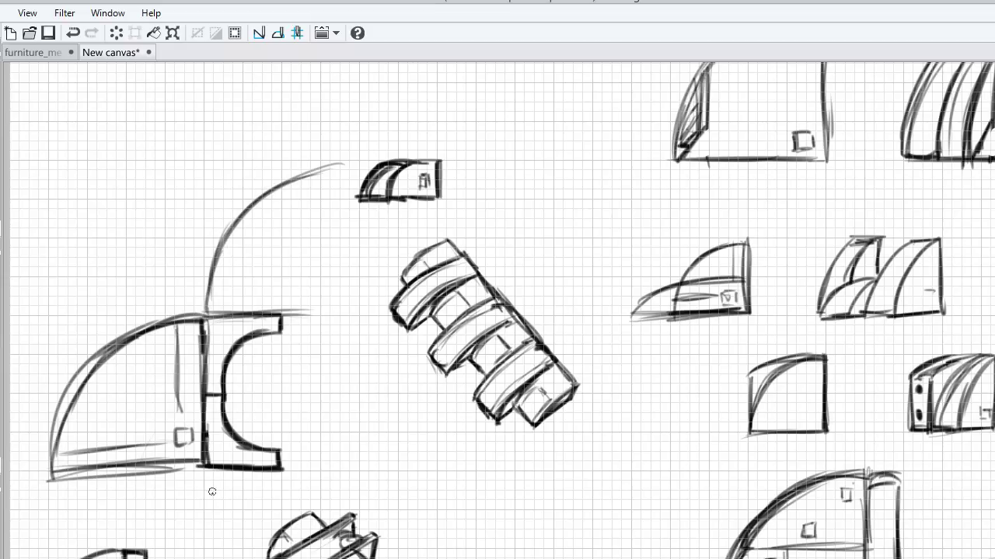
pyautogui.moveTo(210, 306); pyautogui.dragTo(232, 251)
# Look over the other curved-piece sketches across the canvas, ending at the dome and circle drawings.
pyautogui.moveTo(497, 311)
pyautogui.mouseDown()
pyautogui.moveTo(594, 290)
pyautogui.moveTo(594, 234)
pyautogui.moveTo(541, 267)
pyautogui.moveTo(399, 322)
pyautogui.mouseUp()
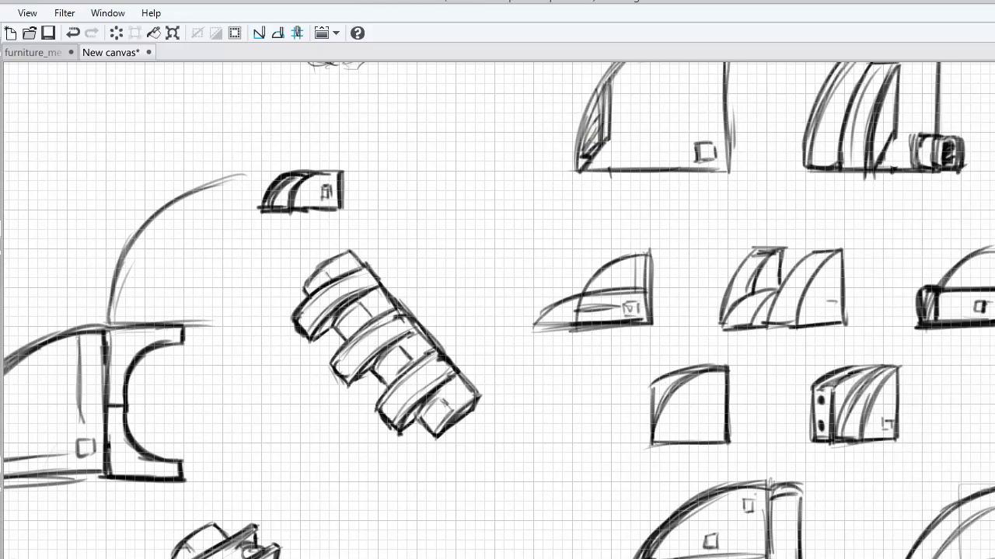
pyautogui.moveTo(497, 311)
pyautogui.mouseDown()
pyautogui.moveTo(487, 289)
pyautogui.moveTo(509, 278)
pyautogui.mouseUp()
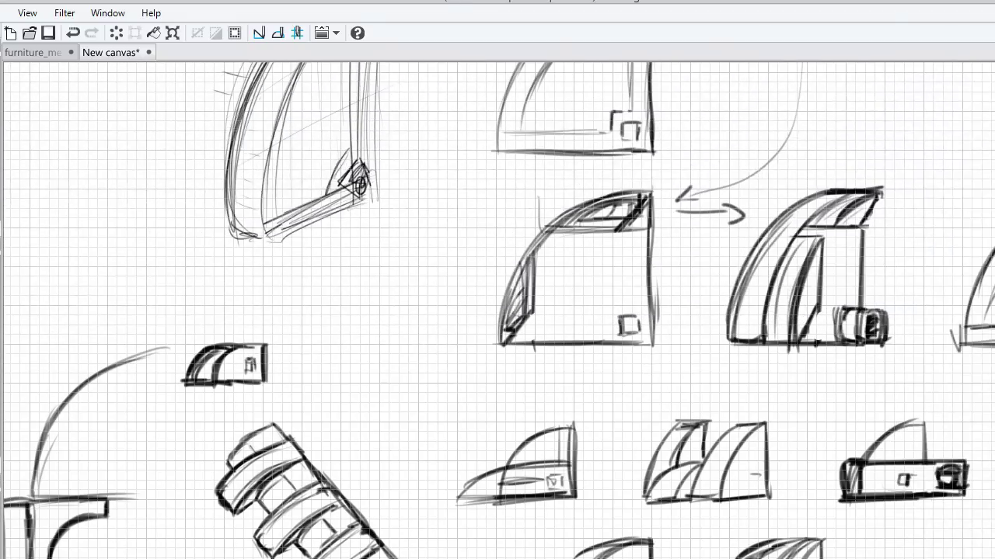
pyautogui.moveTo(591, 233)
pyautogui.mouseDown()
pyautogui.moveTo(428, 418)
pyautogui.moveTo(395, 407)
pyautogui.mouseUp()
pyautogui.scroll(-5, 498, 311)
pyautogui.hscroll(3, 497, 311)
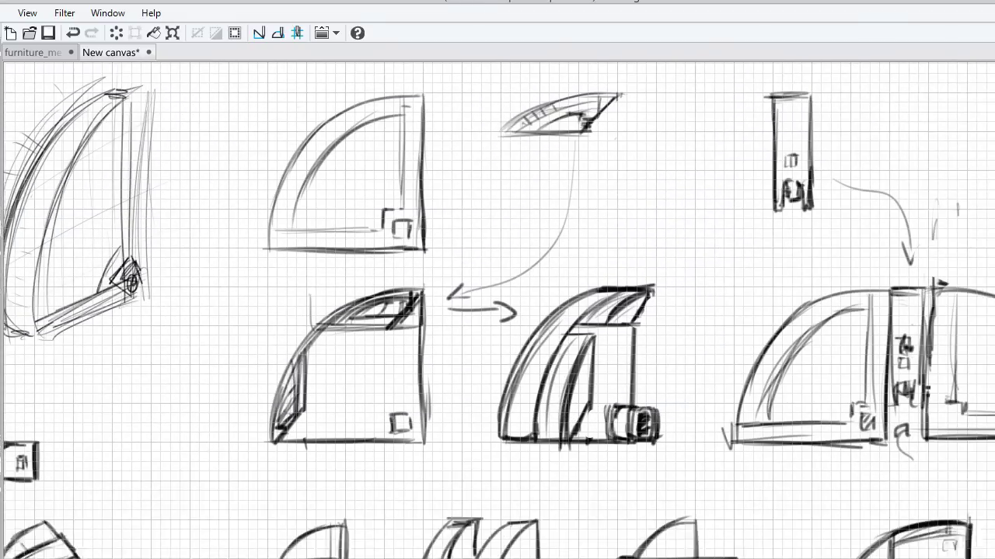
pyautogui.scroll(2, 497, 310)
pyautogui.hscroll(3, 497, 311)
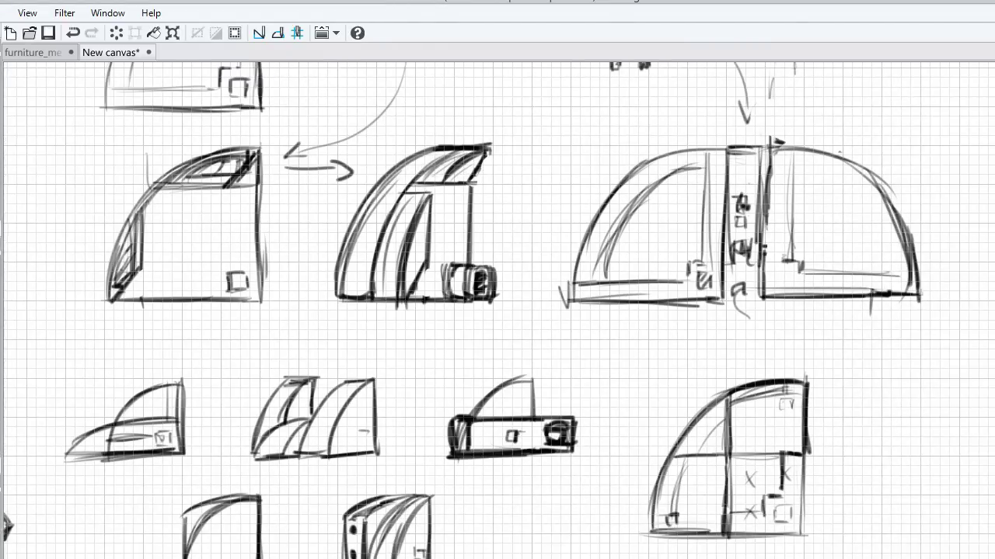
pyautogui.scroll(-3, 497, 311)
pyautogui.hscroll(-4, 498, 310)
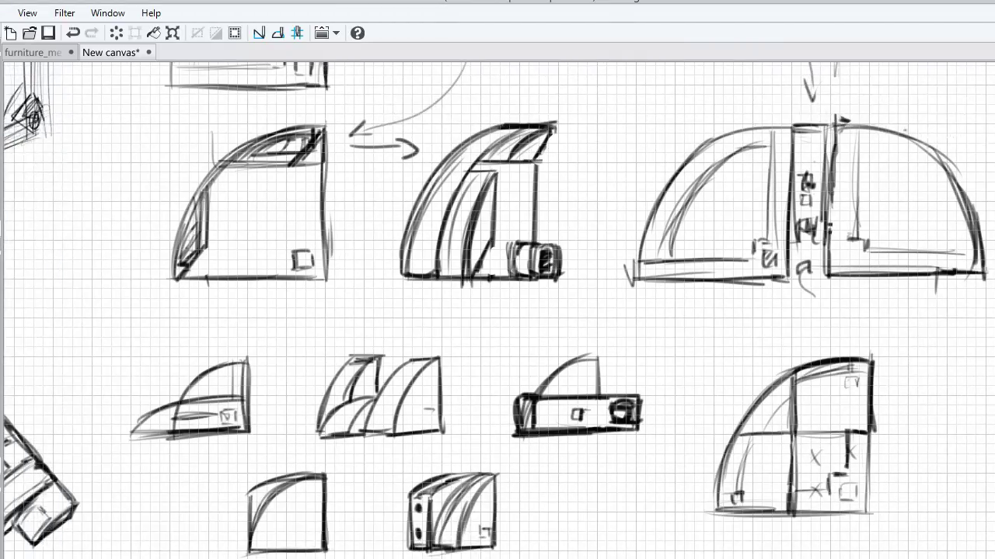
pyautogui.scroll(-10, 497, 311)
pyautogui.hscroll(-4, 497, 311)
pyautogui.hscroll(15, 497, 311)
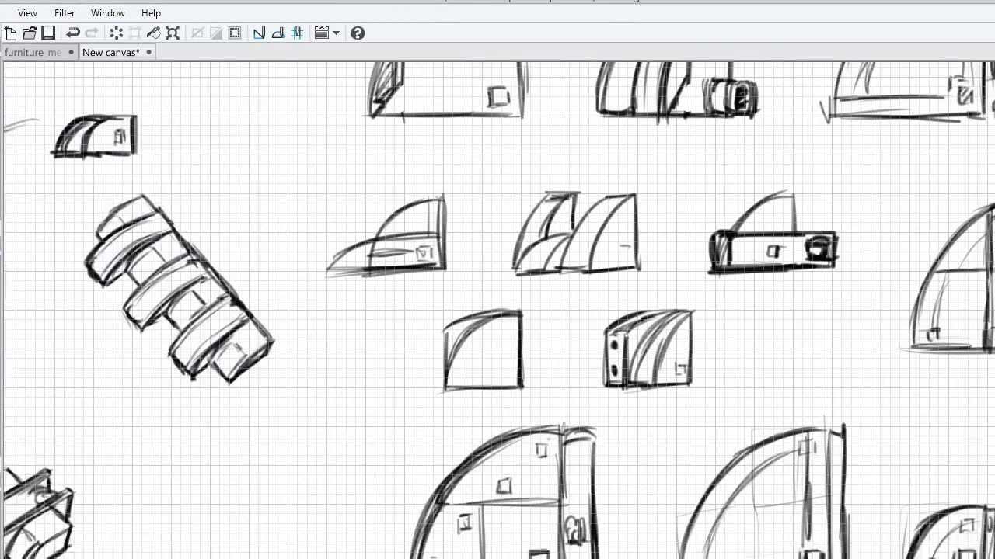
pyautogui.scroll(-2, 497, 311)
pyautogui.hscroll(5, 497, 311)
pyautogui.scroll(2, 498, 311)
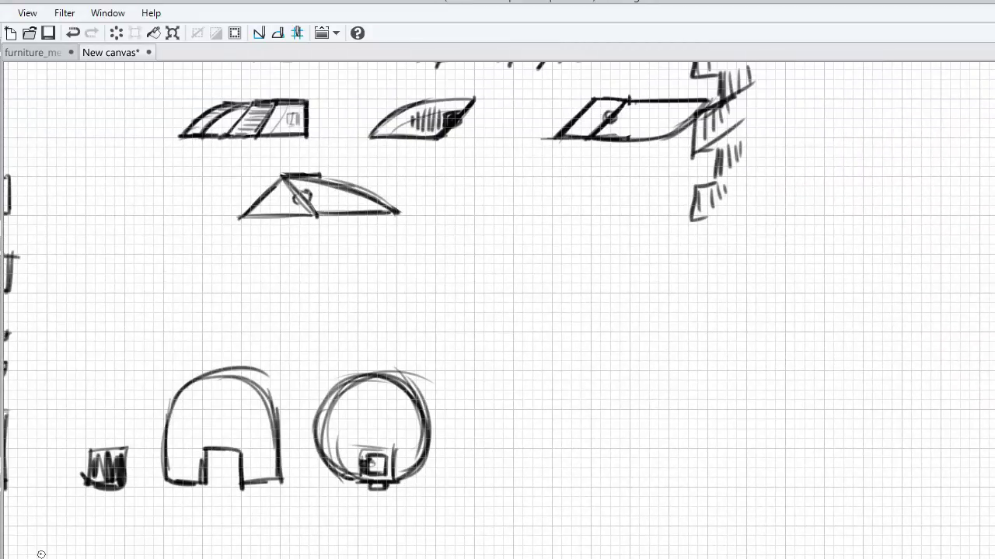
# Clear the hatching inside the small square, and give the dome sketch an inset doorway and a thick side wall.
pyautogui.press('e')
pyautogui.moveTo(111, 477)
pyautogui.mouseDown()
pyautogui.moveTo(101, 457)
pyautogui.moveTo(126, 452)
pyautogui.moveTo(87, 451)
pyautogui.moveTo(87, 485)
pyautogui.moveTo(115, 482)
pyautogui.mouseUp()
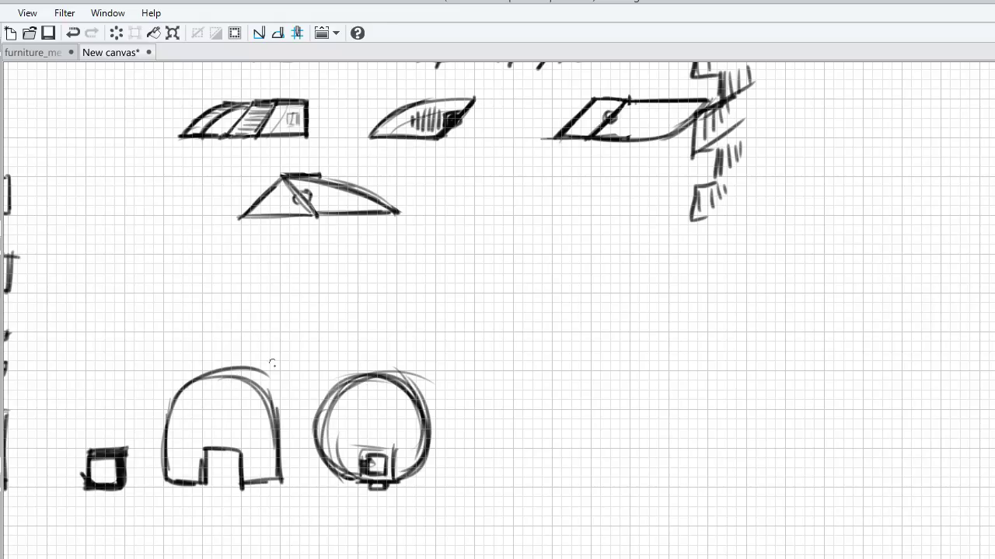
pyautogui.moveTo(168, 429)
pyautogui.mouseDown()
pyautogui.moveTo(220, 371)
pyautogui.moveTo(274, 414)
pyautogui.moveTo(279, 447)
pyautogui.mouseUp()
pyautogui.moveTo(203, 454)
pyautogui.mouseDown()
pyautogui.moveTo(244, 449)
pyautogui.moveTo(240, 490)
pyautogui.moveTo(204, 488)
pyautogui.mouseUp()
pyautogui.moveTo(205, 452)
pyautogui.mouseDown()
pyautogui.moveTo(203, 479)
pyautogui.moveTo(227, 471)
pyautogui.mouseUp()
pyautogui.moveTo(227, 455); pyautogui.dragTo(224, 470)
pyautogui.moveTo(218, 374)
pyautogui.mouseDown()
pyautogui.moveTo(289, 392)
pyautogui.moveTo(294, 466)
pyautogui.moveTo(278, 480)
pyautogui.mouseUp()
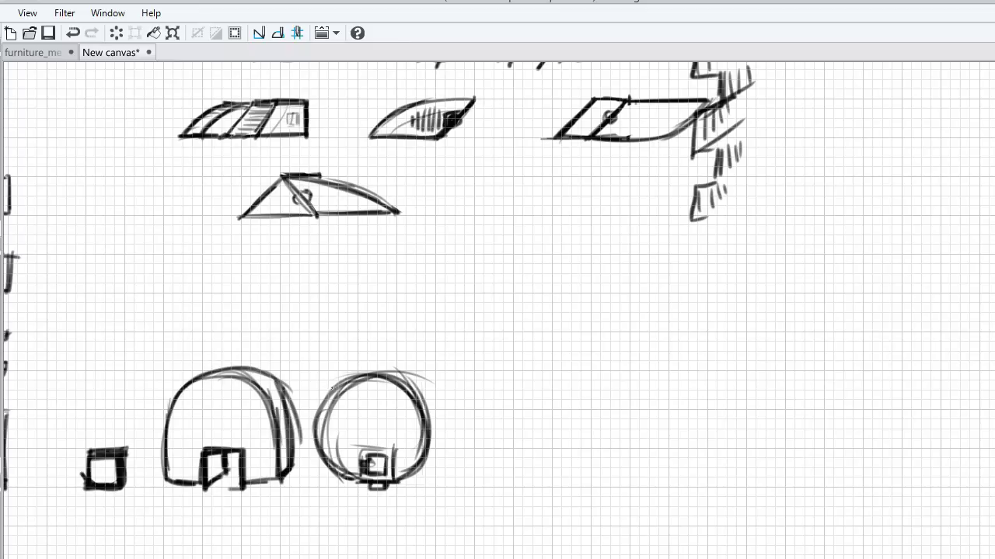
# Outline the small box at the circle's base and try a curved arrow pointing to it from below.
pyautogui.moveTo(360, 469)
pyautogui.mouseDown()
pyautogui.moveTo(389, 453)
pyautogui.moveTo(391, 483)
pyautogui.mouseUp()
pyautogui.moveTo(405, 514); pyautogui.dragTo(381, 497)
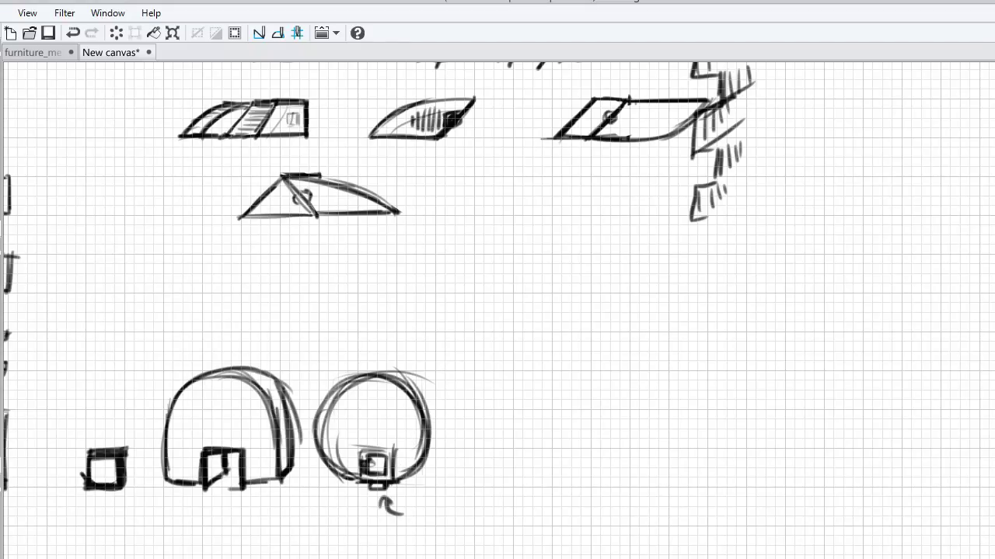
pyautogui.hotkey('ctrl', 'z')
pyautogui.hotkey('ctrl', 'z')
# Sketch a smaller inner ring inside the circle, running down to the small box at its base.
pyautogui.moveTo(380, 458); pyautogui.dragTo(636, 480)
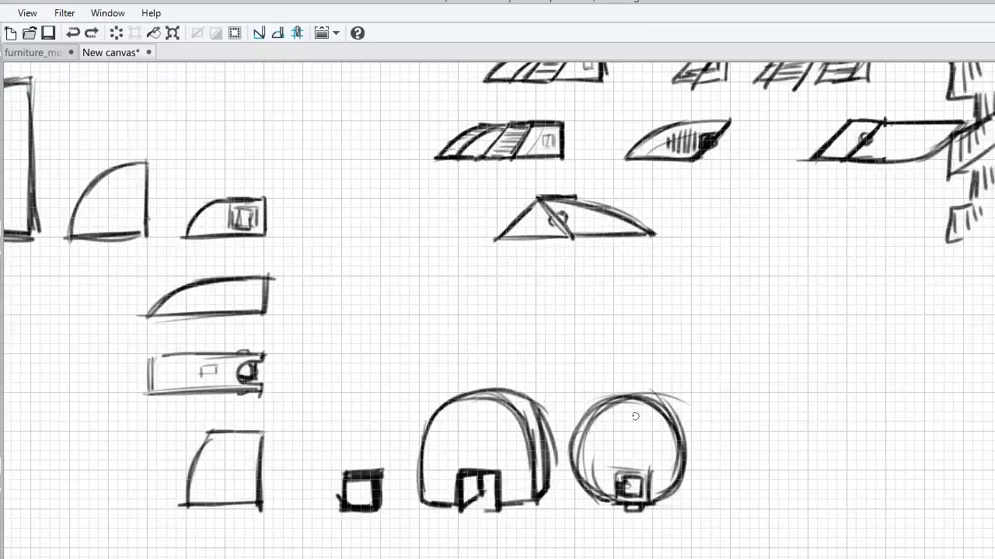
pyautogui.moveTo(633, 417); pyautogui.dragTo(596, 469)
pyautogui.moveTo(597, 467)
pyautogui.mouseDown()
pyautogui.moveTo(622, 420)
pyautogui.moveTo(592, 464)
pyautogui.moveTo(660, 439)
pyautogui.moveTo(625, 423)
pyautogui.moveTo(602, 443)
pyautogui.moveTo(622, 485)
pyautogui.moveTo(653, 420)
pyautogui.moveTo(576, 498)
pyautogui.mouseUp()
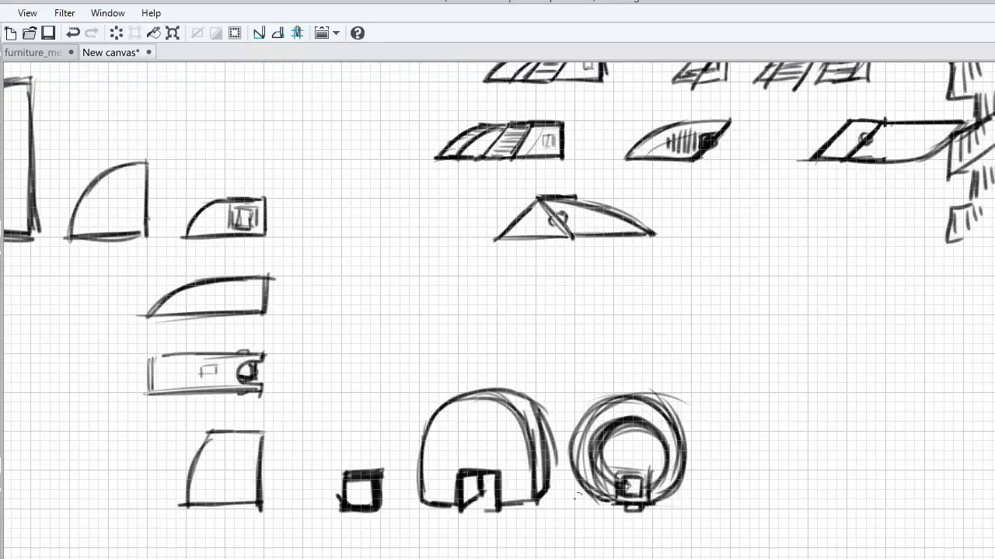
# Draw an inner arch inside the dome and add short rib lines across the band between the two arches.
pyautogui.moveTo(519, 450)
pyautogui.mouseDown()
pyautogui.moveTo(488, 412)
pyautogui.moveTo(498, 410)
pyautogui.moveTo(448, 423)
pyautogui.moveTo(426, 494)
pyautogui.moveTo(505, 416)
pyautogui.moveTo(542, 411)
pyautogui.moveTo(474, 401)
pyautogui.moveTo(451, 407)
pyautogui.mouseUp()
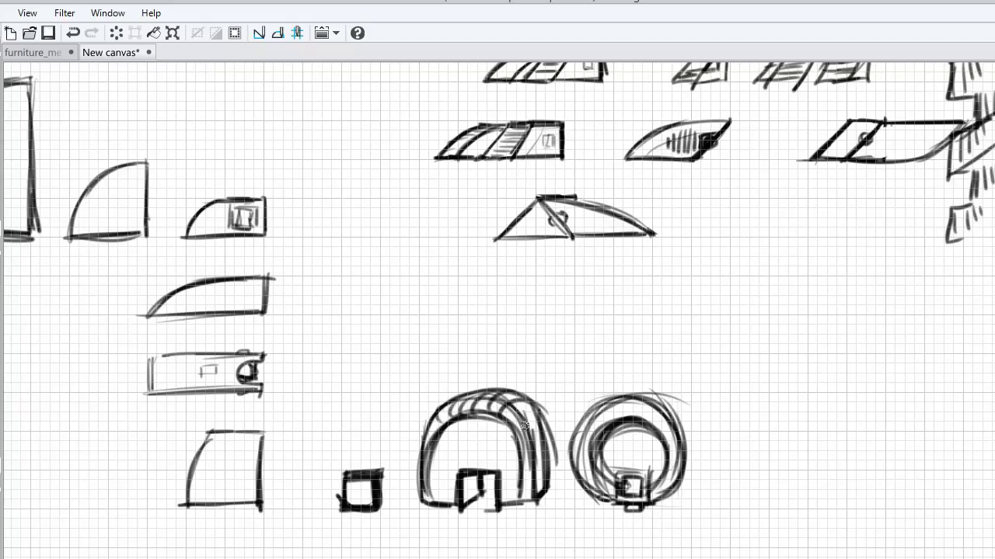
pyautogui.moveTo(525, 419); pyautogui.dragTo(519, 497)
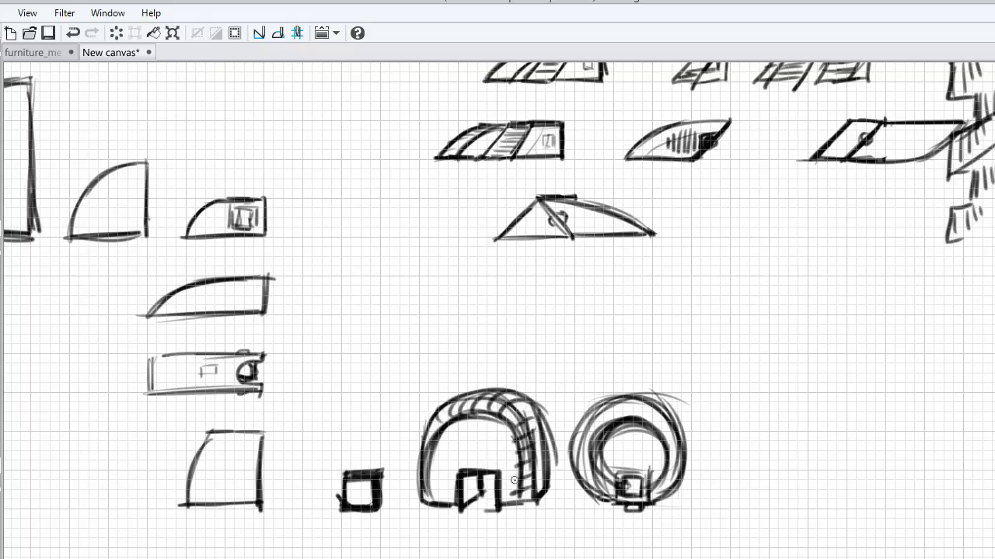
pyautogui.moveTo(436, 459)
pyautogui.mouseDown()
pyautogui.moveTo(428, 443)
pyautogui.moveTo(431, 501)
pyautogui.moveTo(447, 431)
pyautogui.mouseUp()
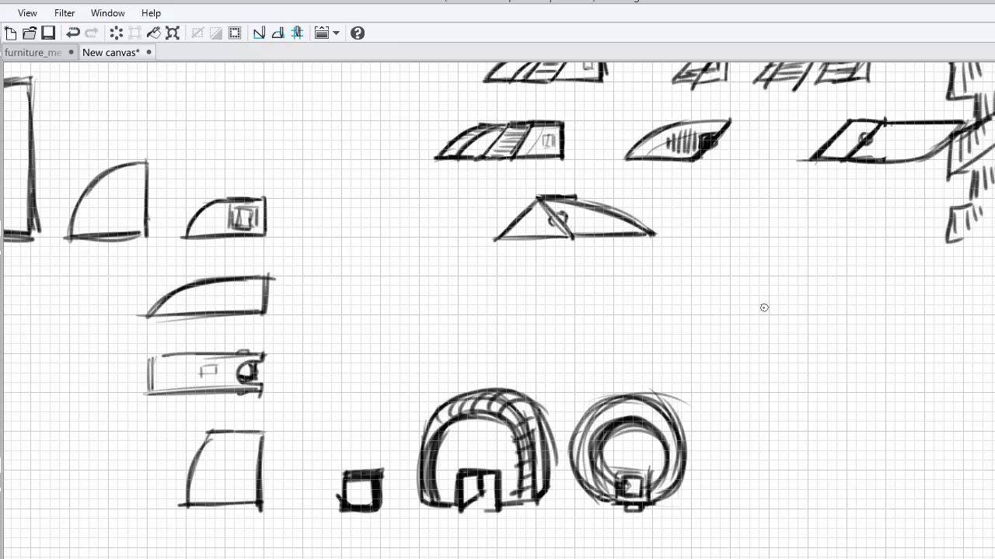
# Add inset vertical and horizontal lines to the large and medium quarter circles, with a small corner box in the large one.
pyautogui.moveTo(497, 311); pyautogui.dragTo(766, 355)
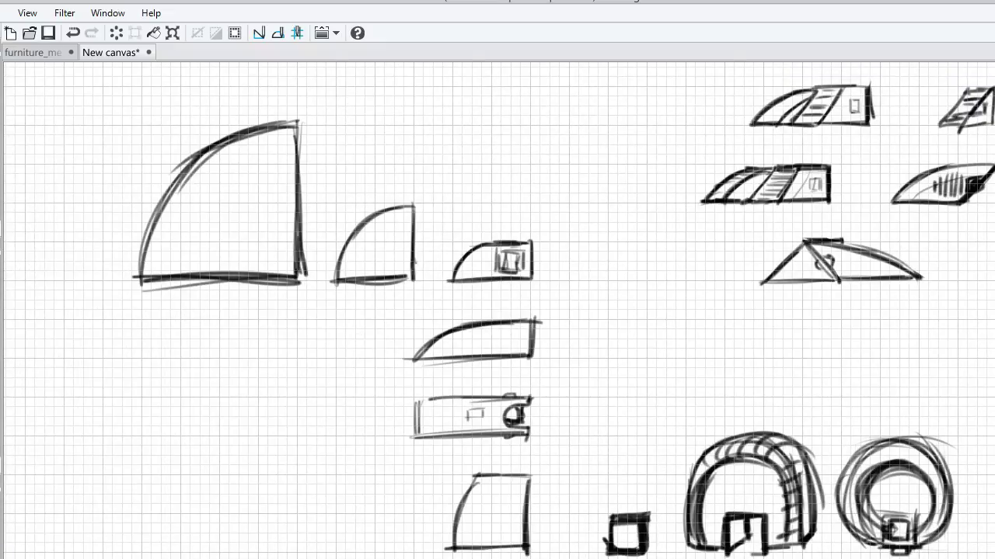
pyautogui.moveTo(276, 134)
pyautogui.mouseDown()
pyautogui.moveTo(275, 260)
pyautogui.moveTo(157, 259)
pyautogui.moveTo(241, 259)
pyautogui.mouseUp()
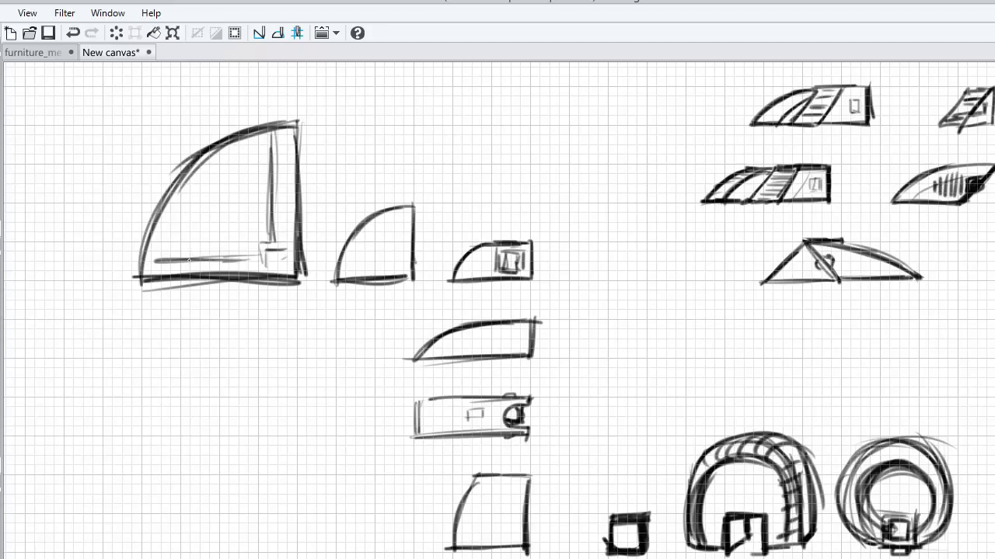
pyautogui.moveTo(145, 256); pyautogui.dragTo(250, 258)
pyautogui.moveTo(398, 210)
pyautogui.mouseDown()
pyautogui.moveTo(396, 261)
pyautogui.moveTo(336, 268)
pyautogui.mouseUp()
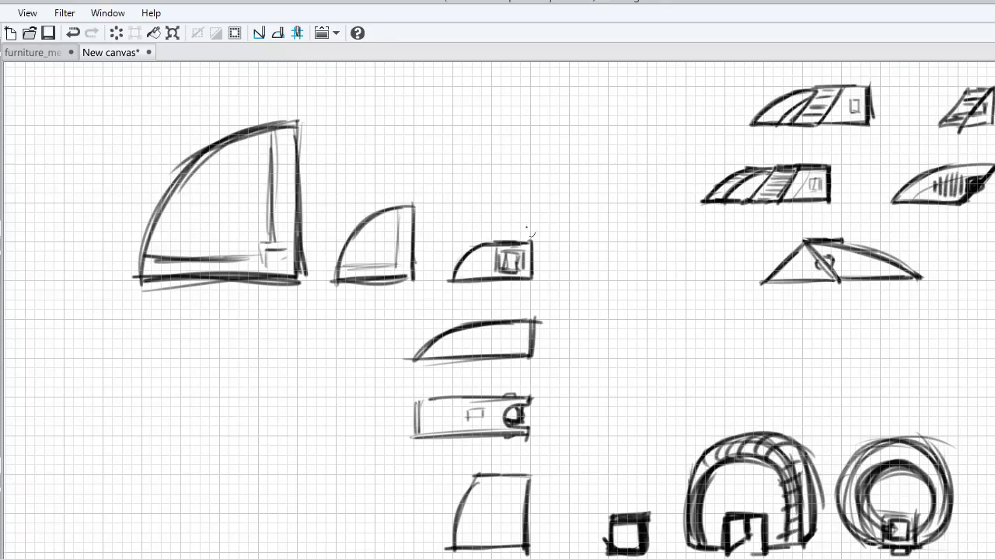
# Draw two downward arrows above the smallest curved piece and thicken the straight end of the piece below it.
pyautogui.moveTo(457, 192)
pyautogui.mouseDown()
pyautogui.moveTo(469, 221)
pyautogui.moveTo(474, 209)
pyautogui.mouseUp()
pyautogui.moveTo(515, 205)
pyautogui.mouseDown()
pyautogui.moveTo(511, 234)
pyautogui.moveTo(516, 224)
pyautogui.mouseUp()
pyautogui.moveTo(536, 320); pyautogui.dragTo(533, 358)
# Erase the flat-topped curved panel below the long rectangular piece.
pyautogui.press('e')
pyautogui.moveTo(520, 485); pyautogui.dragTo(479, 557)
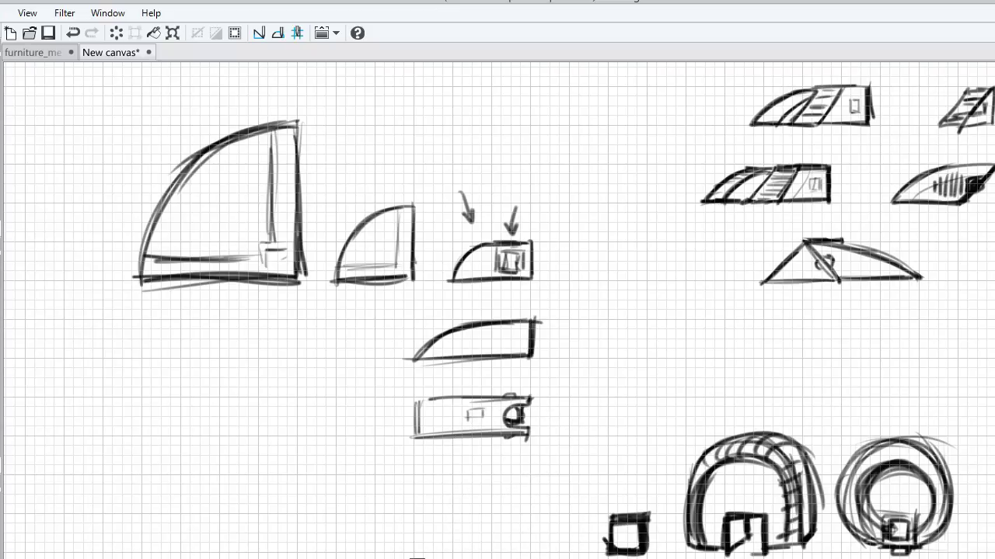
# Divide the large quarter circle with a horizontal line near its top and a vertical line near its curved side.
pyautogui.moveTo(526, 324)
pyautogui.mouseDown()
pyautogui.moveTo(455, 333)
pyautogui.moveTo(420, 358)
pyautogui.mouseUp()
pyautogui.moveTo(286, 161)
pyautogui.mouseDown()
pyautogui.moveTo(188, 167)
pyautogui.moveTo(179, 264)
pyautogui.moveTo(183, 255)
pyautogui.mouseUp()
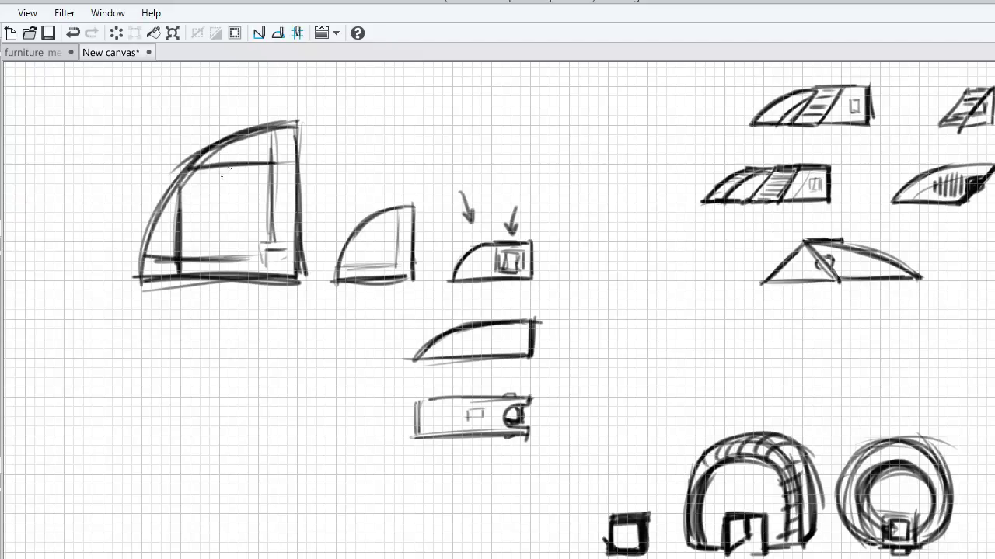
# Try marking rows of small crosses inside the large quarter circle's divided area.
pyautogui.moveTo(197, 183)
pyautogui.mouseDown()
pyautogui.moveTo(207, 193)
pyautogui.moveTo(197, 193)
pyautogui.mouseUp()
pyautogui.moveTo(232, 183)
pyautogui.mouseDown()
pyautogui.moveTo(243, 192)
pyautogui.moveTo(231, 192)
pyautogui.mouseUp()
pyautogui.moveTo(270, 182)
pyautogui.mouseDown()
pyautogui.moveTo(281, 192)
pyautogui.moveTo(271, 192)
pyautogui.mouseUp()
pyautogui.moveTo(201, 208)
pyautogui.mouseDown()
pyautogui.moveTo(207, 219)
pyautogui.moveTo(198, 220)
pyautogui.mouseUp()
pyautogui.moveTo(195, 243)
pyautogui.mouseDown()
pyautogui.moveTo(207, 251)
pyautogui.moveTo(198, 258)
pyautogui.mouseUp()
pyautogui.moveTo(232, 220)
pyautogui.mouseDown()
pyautogui.moveTo(242, 229)
pyautogui.moveTo(231, 229)
pyautogui.mouseUp()
pyautogui.moveTo(232, 252); pyautogui.dragTo(242, 260)
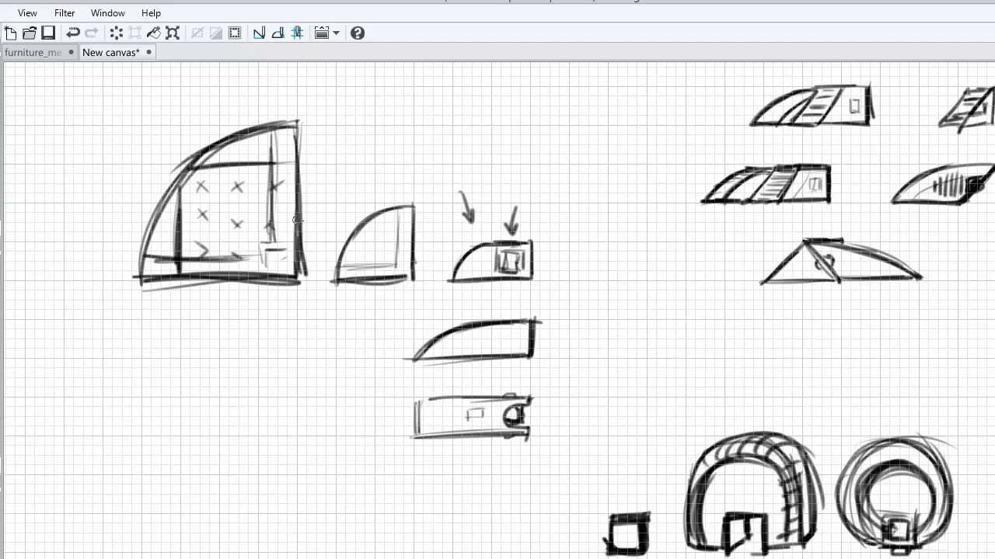
pyautogui.hotkey('ctrl', 'z')
pyautogui.hotkey('ctrl', 'z')
pyautogui.hotkey('ctrl', 'z')
pyautogui.hotkey('ctrl', 'z')
pyautogui.hotkey('ctrl', 'z')
pyautogui.hotkey('ctrl', 'z')
pyautogui.hotkey('ctrl', 'z')
pyautogui.hotkey('ctrl', 'z')
pyautogui.hotkey('ctrl', 'z')
pyautogui.hotkey('ctrl', 'z')
pyautogui.hotkey('ctrl', 'z')
pyautogui.hotkey('ctrl', 'z')
pyautogui.hotkey('ctrl', 'z')
pyautogui.hotkey('ctrl', 'z')
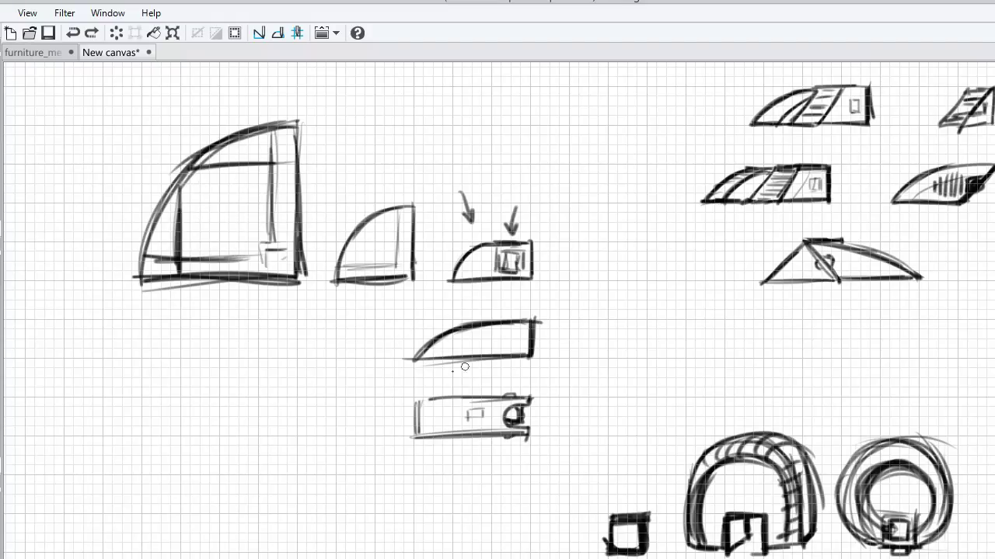
# Add a second dark half-round notch and a thick closed end to the long rectangular piece, plus a short line beside the large quarter circle.
pyautogui.moveTo(438, 399)
pyautogui.mouseDown()
pyautogui.moveTo(422, 398)
pyautogui.moveTo(487, 402)
pyautogui.moveTo(481, 424)
pyautogui.moveTo(491, 432)
pyautogui.moveTo(480, 397)
pyautogui.moveTo(481, 426)
pyautogui.mouseUp()
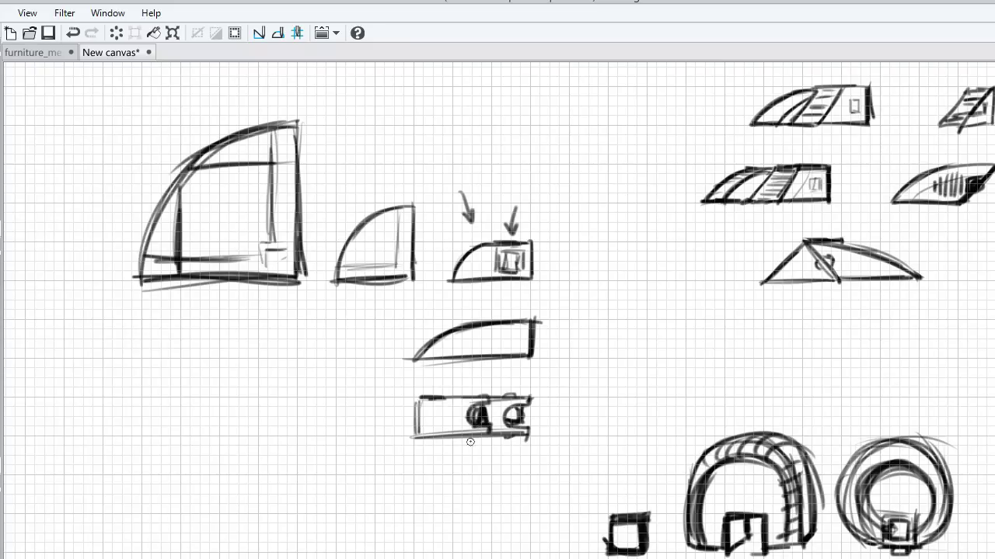
pyautogui.moveTo(424, 399); pyautogui.dragTo(413, 436)
pyautogui.moveTo(337, 192)
pyautogui.mouseDown()
pyautogui.moveTo(300, 199)
pyautogui.moveTo(319, 200)
pyautogui.mouseUp()
# Try extending the large quarter circle's top corner outward with a small rectangular block.
pyautogui.moveTo(333, 124)
pyautogui.mouseDown()
pyautogui.moveTo(334, 193)
pyautogui.moveTo(296, 123)
pyautogui.moveTo(341, 124)
pyautogui.mouseUp()
pyautogui.hotkey('ctrl', 'z')
pyautogui.hotkey('ctrl', 'z')
pyautogui.moveTo(338, 124)
pyautogui.mouseDown()
pyautogui.moveTo(333, 161)
pyautogui.moveTo(280, 161)
pyautogui.mouseUp()
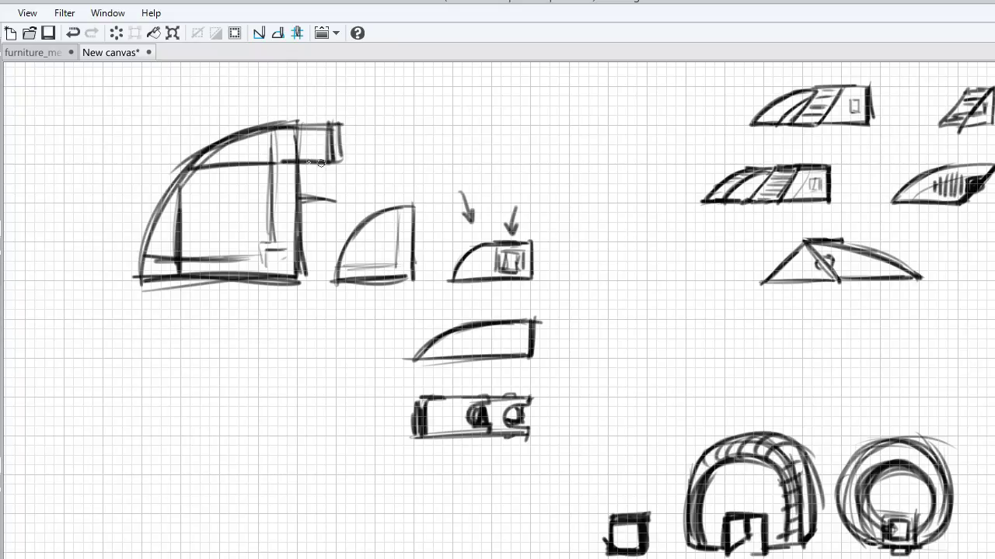
pyautogui.moveTo(271, 121); pyautogui.dragTo(268, 161)
pyautogui.hotkey('ctrl', 'z')
pyautogui.hotkey('ctrl', 'z')
pyautogui.hotkey('ctrl', 'z')
pyautogui.hotkey('ctrl', 'z')
pyautogui.hotkey('ctrl', 'z')
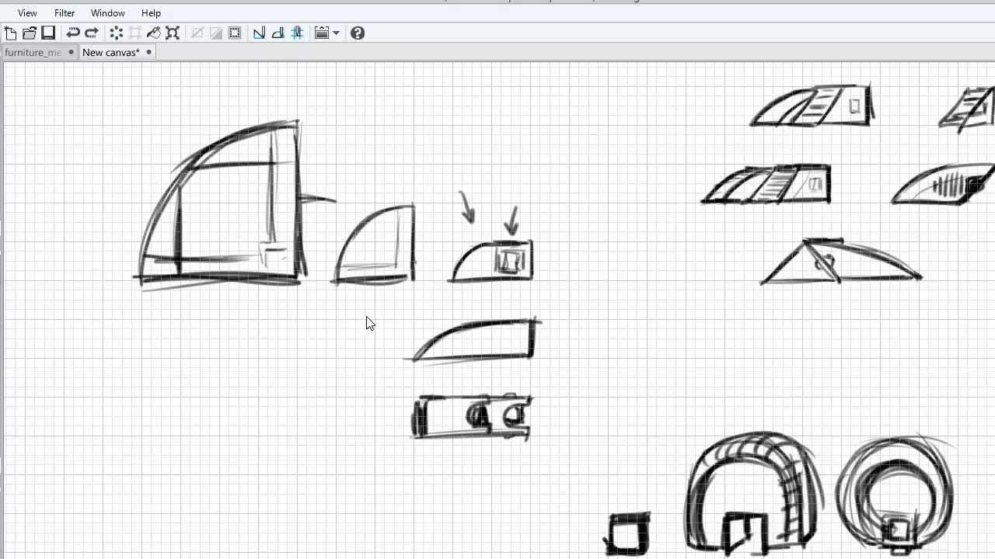
# Draw a bracket-shaped piece with a concave inner curve and thick straight edges below the long rectangular piece.
pyautogui.moveTo(421, 475); pyautogui.dragTo(496, 475)
pyautogui.moveTo(495, 472)
pyautogui.mouseDown()
pyautogui.moveTo(493, 492)
pyautogui.moveTo(453, 515)
pyautogui.mouseUp()
pyautogui.moveTo(491, 489); pyautogui.dragTo(433, 558)
pyautogui.moveTo(415, 476); pyautogui.dragTo(415, 555)
pyautogui.moveTo(415, 555)
pyautogui.mouseDown()
pyautogui.moveTo(434, 553)
pyautogui.moveTo(439, 511)
pyautogui.moveTo(501, 488)
pyautogui.mouseUp()
pyautogui.moveTo(501, 488); pyautogui.dragTo(434, 536)
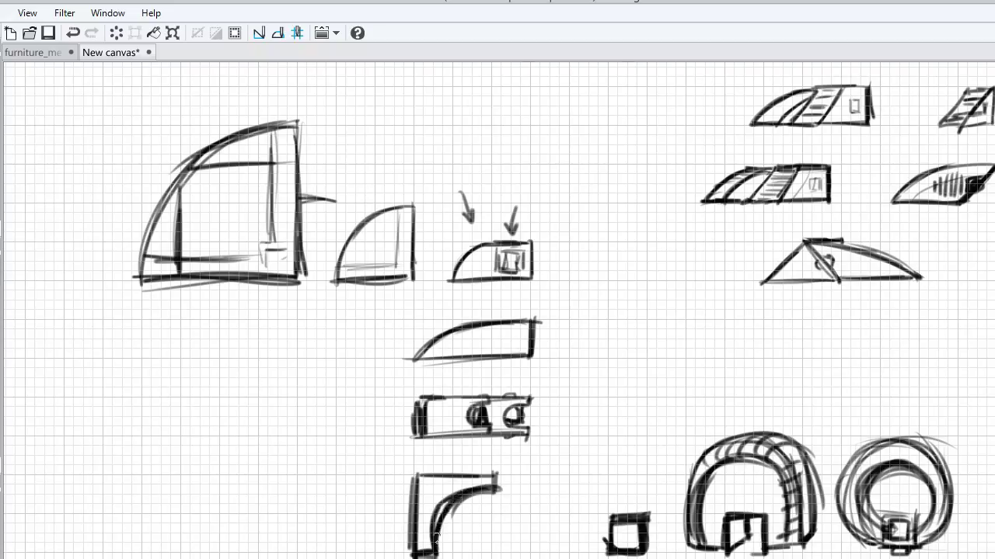
pyautogui.moveTo(457, 502); pyautogui.dragTo(438, 539)
# Add small square connector marks around the corner of the concave bracket piece.
pyautogui.moveTo(425, 487); pyautogui.dragTo(431, 496)
pyautogui.moveTo(432, 487); pyautogui.dragTo(414, 498)
pyautogui.moveTo(423, 486); pyautogui.dragTo(436, 468)
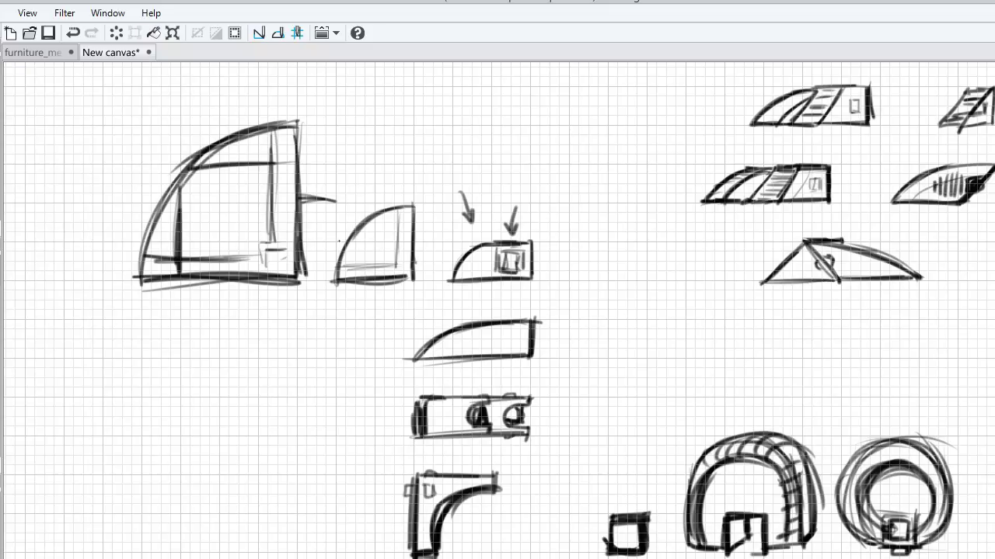
# Mark a small square inside the large quarter circle's top corner and try a concave bracket against its straight side.
pyautogui.moveTo(272, 138)
pyautogui.mouseDown()
pyautogui.moveTo(285, 137)
pyautogui.moveTo(273, 151)
pyautogui.moveTo(339, 125)
pyautogui.moveTo(296, 195)
pyautogui.mouseUp()
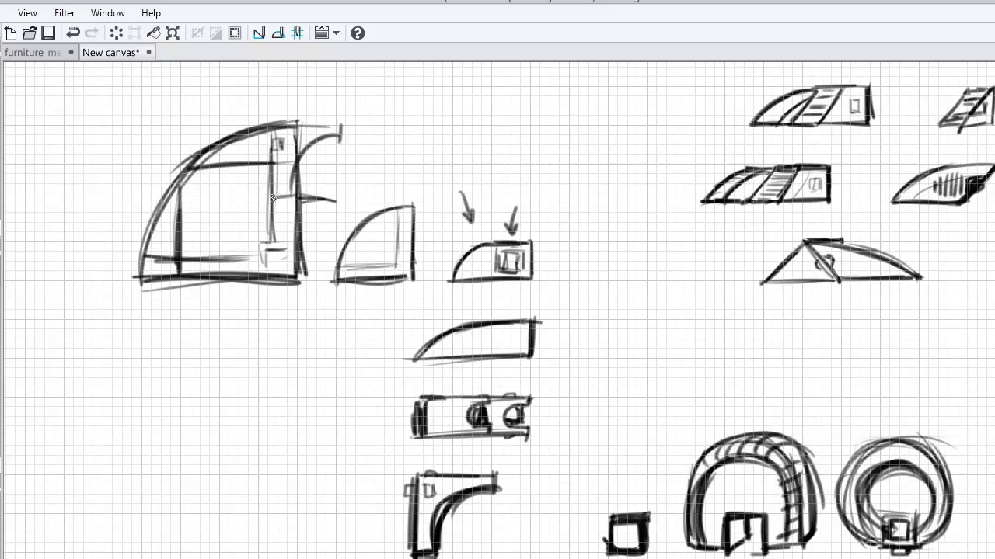
pyautogui.moveTo(268, 127); pyautogui.dragTo(268, 191)
pyautogui.moveTo(262, 138)
pyautogui.mouseDown()
pyautogui.moveTo(259, 204)
pyautogui.moveTo(280, 201)
pyautogui.mouseUp()
pyautogui.moveTo(275, 200)
pyautogui.mouseDown()
pyautogui.moveTo(328, 138)
pyautogui.moveTo(289, 152)
pyautogui.moveTo(271, 145)
pyautogui.moveTo(293, 154)
pyautogui.mouseUp()
pyautogui.hotkey('ctrl', 'z')
pyautogui.hotkey('ctrl', 'z')
pyautogui.hotkey('ctrl', 'z')
pyautogui.hotkey('ctrl', 'z')
pyautogui.hotkey('ctrl', 'z')
pyautogui.hotkey('ctrl', 'z')
pyautogui.hotkey('ctrl', 'z')
# Try outlining a narrow upright panel inside the upper part of the large quarter circle's straight side.
pyautogui.moveTo(267, 133); pyautogui.dragTo(265, 199)
pyautogui.moveTo(265, 199); pyautogui.dragTo(289, 197)
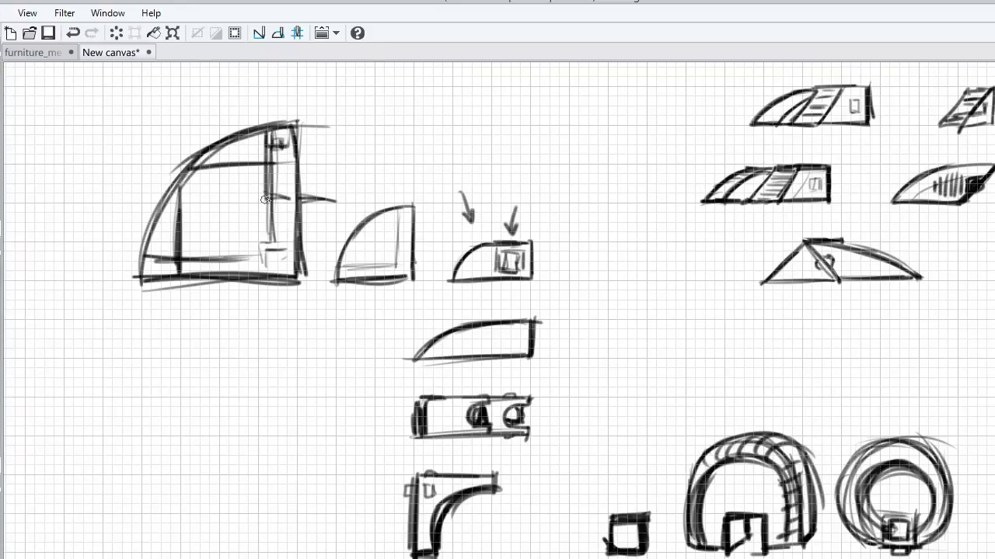
pyautogui.moveTo(292, 128); pyautogui.dragTo(297, 198)
pyautogui.moveTo(296, 148); pyautogui.dragTo(297, 127)
pyautogui.hotkey('ctrl', 'z')
pyautogui.hotkey('ctrl', 'z')
pyautogui.hotkey('ctrl', 'z')
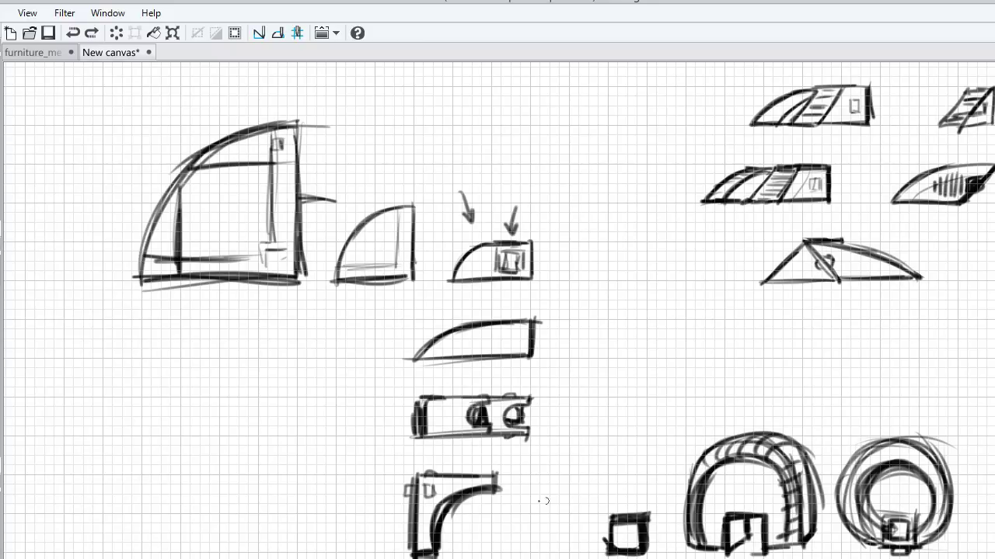
# Turn the small thick-outlined square beside the arch into a cube by adding its top and side faces.
pyautogui.moveTo(629, 511)
pyautogui.mouseDown()
pyautogui.moveTo(662, 504)
pyautogui.moveTo(644, 558)
pyautogui.mouseUp()
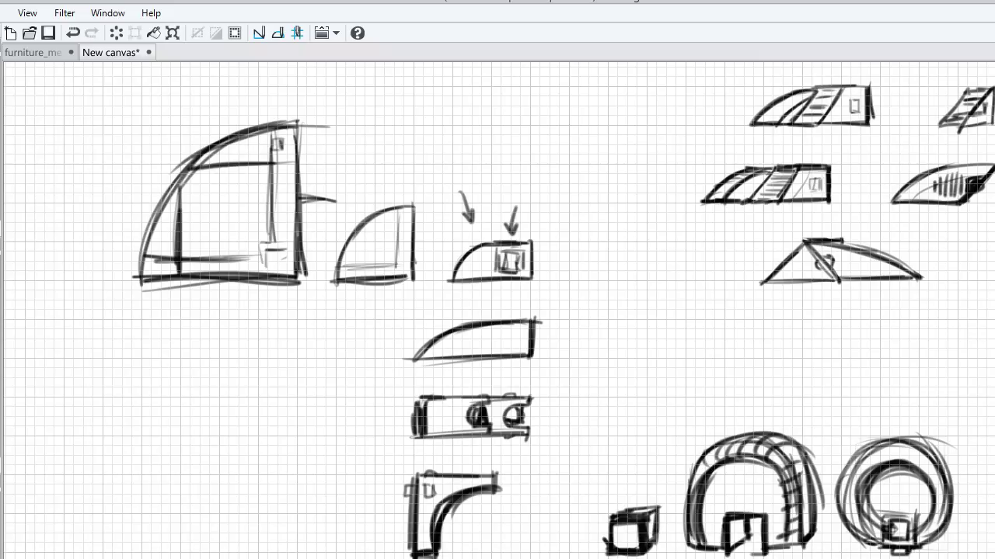